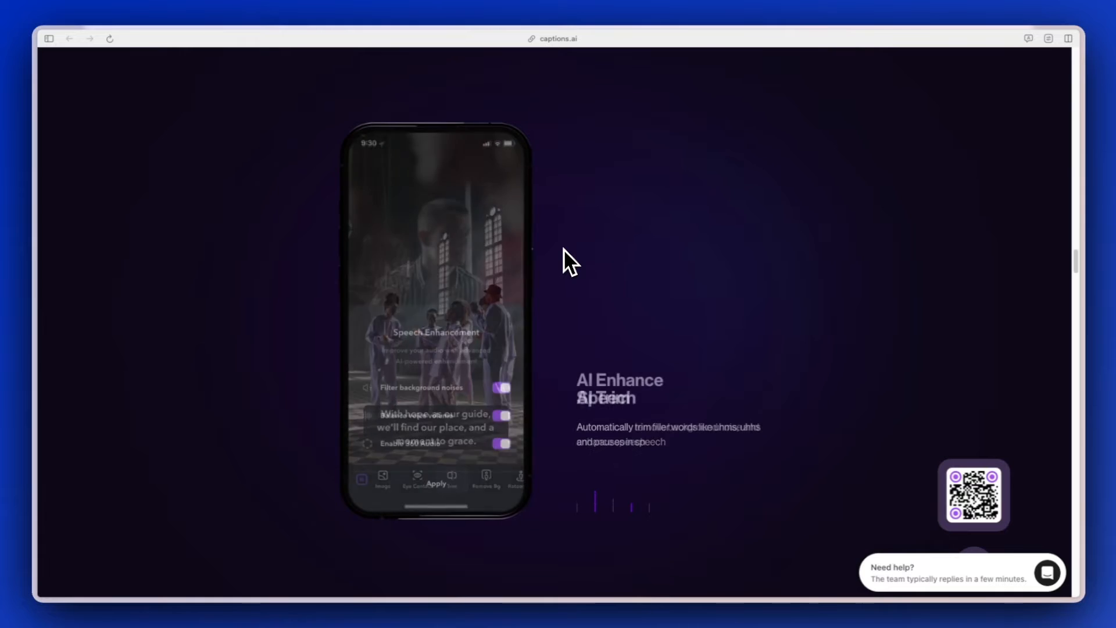
Look through the AI features presented on the captions.ai website, down to AI Rotoscoping.
{"action": "scroll", "coordinate": [563, 249], "scroll_direction": "down", "scroll_amount": 10}
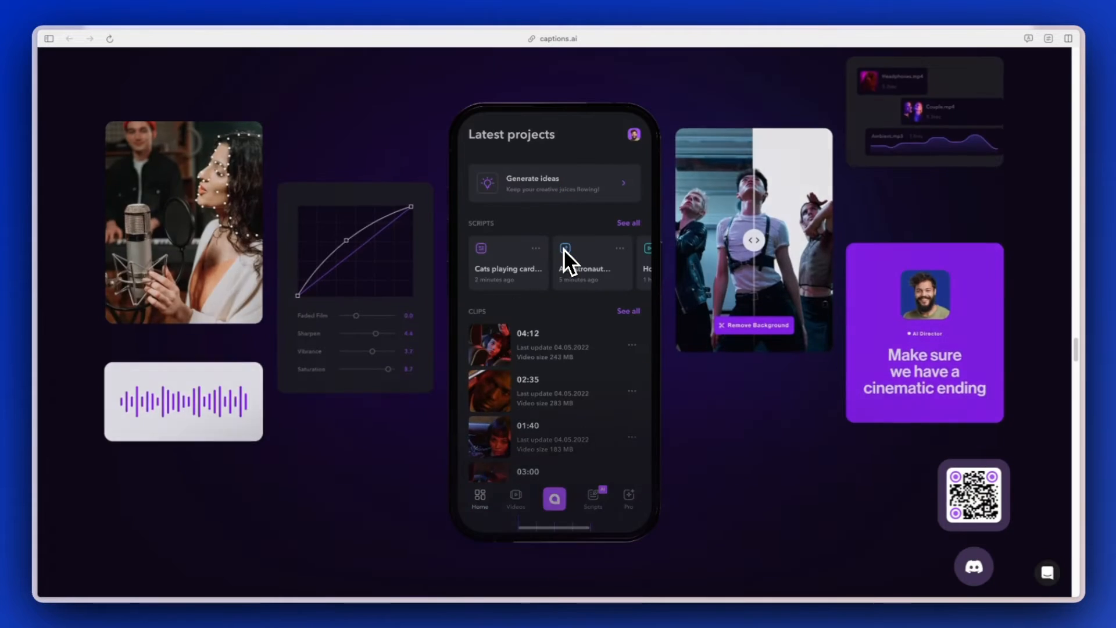
{"action": "scroll", "coordinate": [563, 248], "scroll_direction": "down", "scroll_amount": 10}
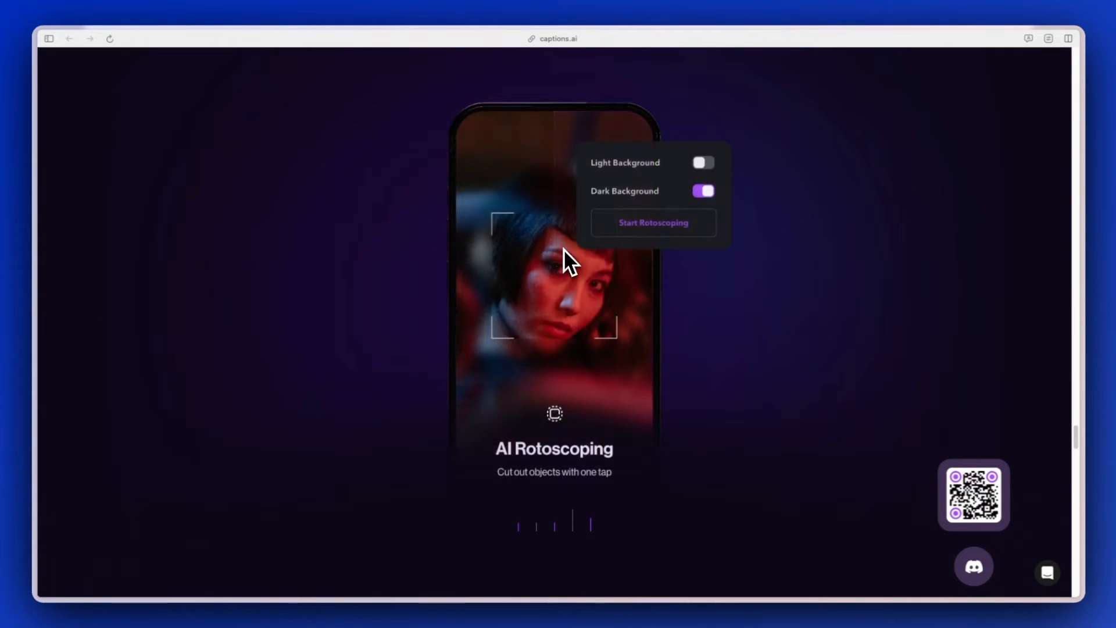
{"action": "scroll", "coordinate": [563, 249], "scroll_direction": "down", "scroll_amount": 3}
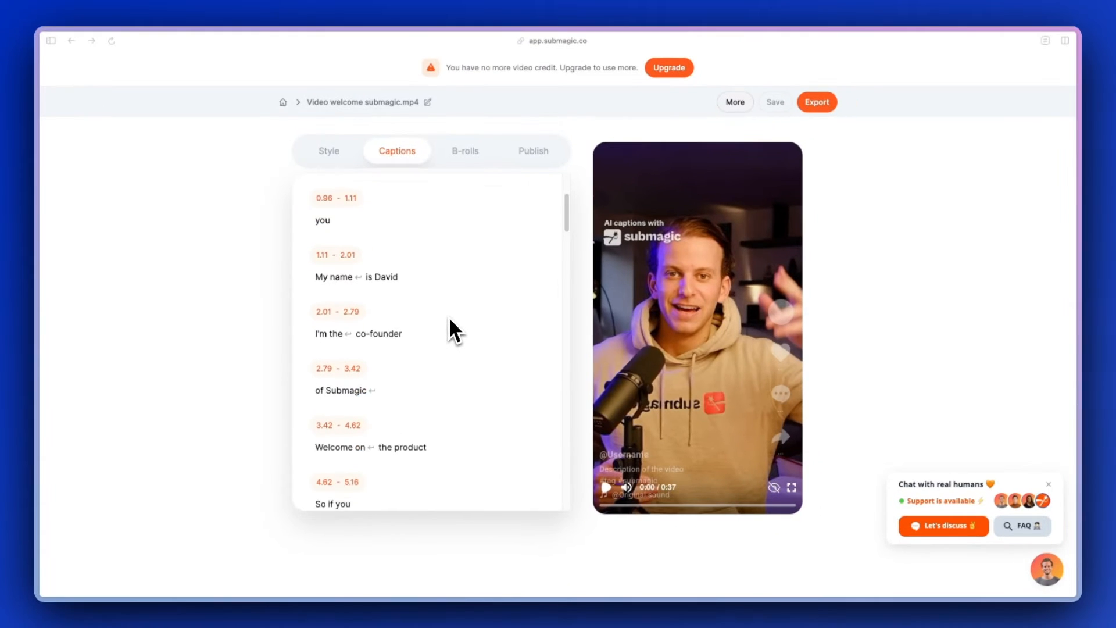
Switch to Submagic, review the captions of Video welcome submagic.mp4 and play its preview with the sound muted.
{"action": "scroll", "coordinate": [450, 314], "scroll_direction": "down", "scroll_amount": 5}
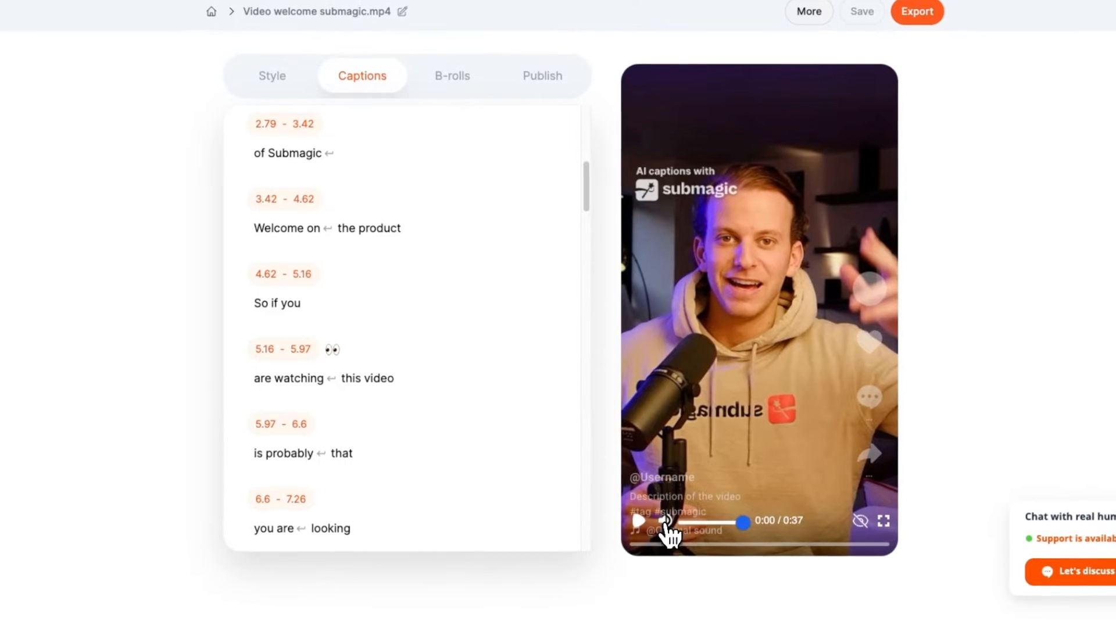
{"action": "left_click", "coordinate": [626, 488]}
{"action": "left_click", "coordinate": [606, 488]}
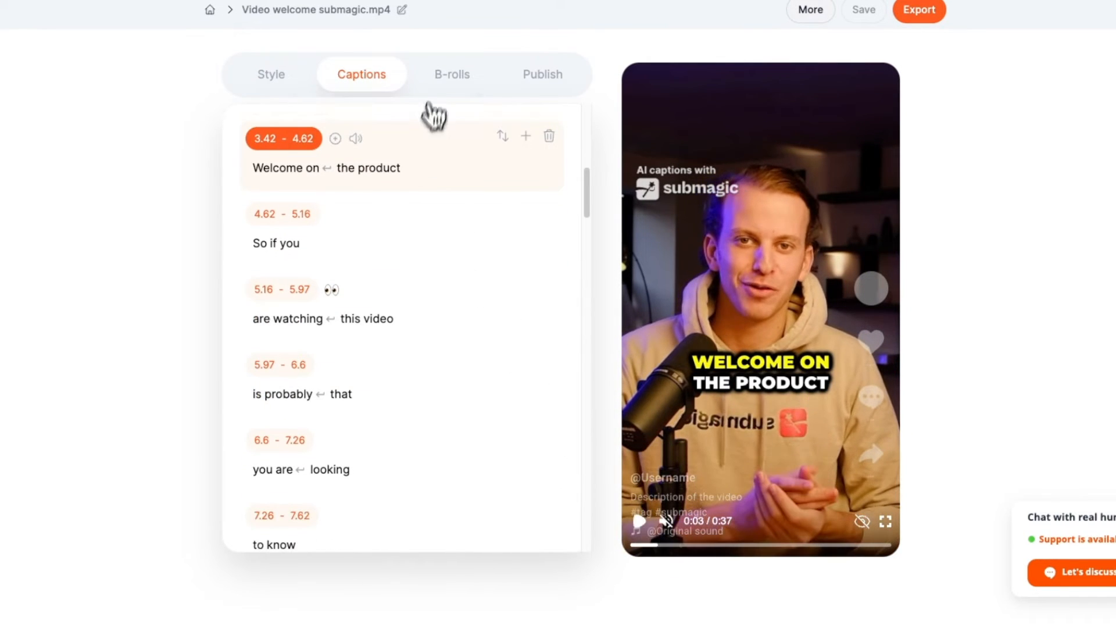
{"action": "left_click", "coordinate": [428, 93]}
{"action": "left_click", "coordinate": [314, 84]}
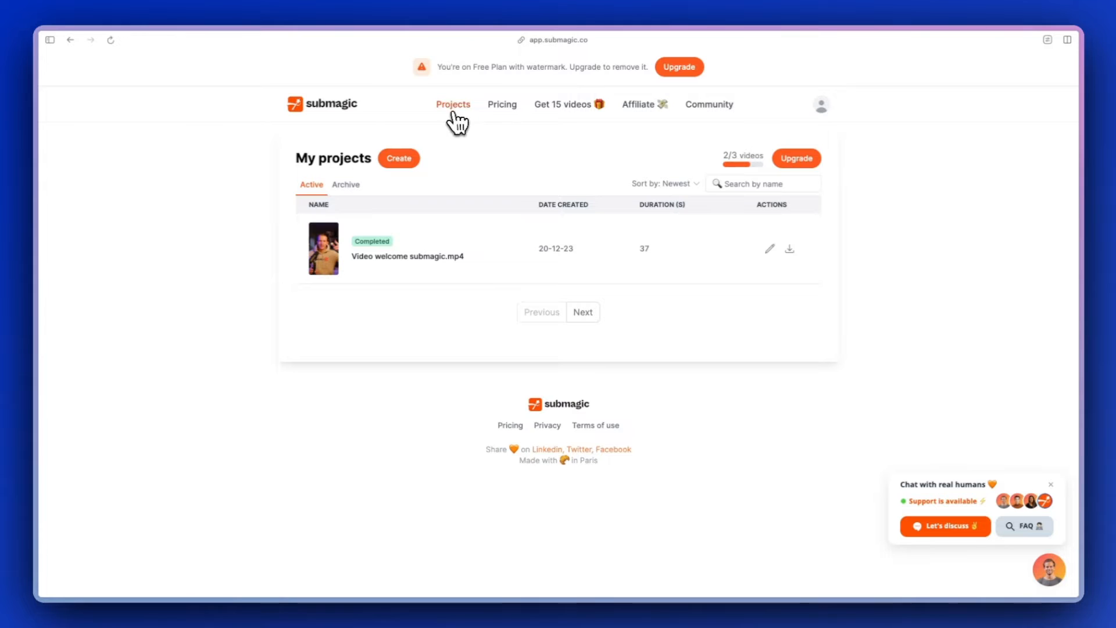
Upload the short render video as a new project named sdfsdfsdfsdf with French as its language.
{"action": "left_click", "coordinate": [396, 160]}
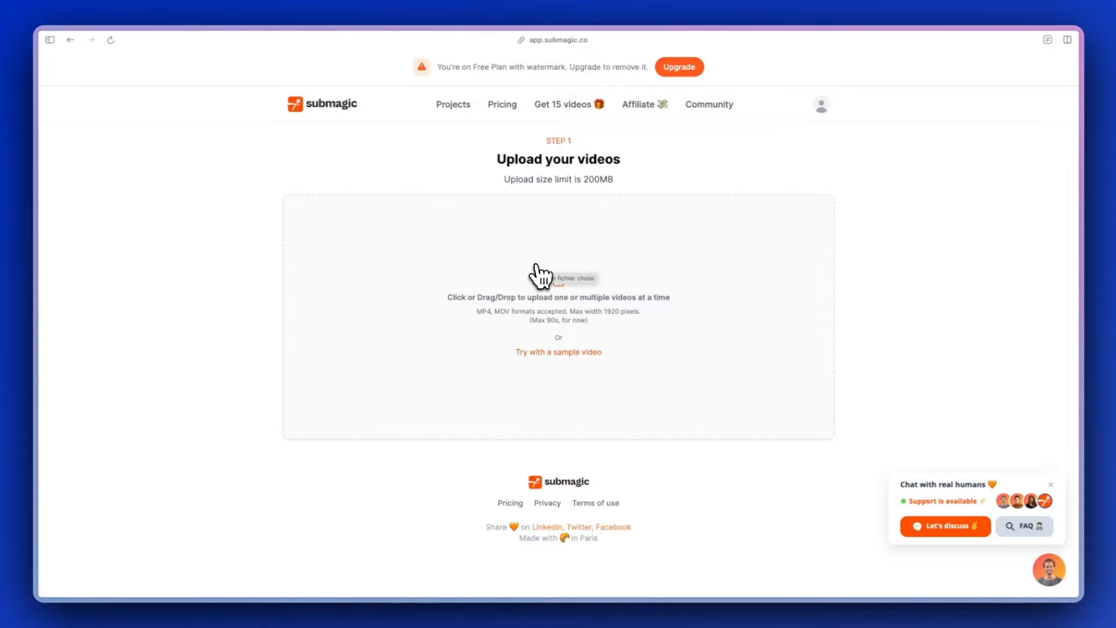
{"action": "left_click", "coordinate": [536, 267]}
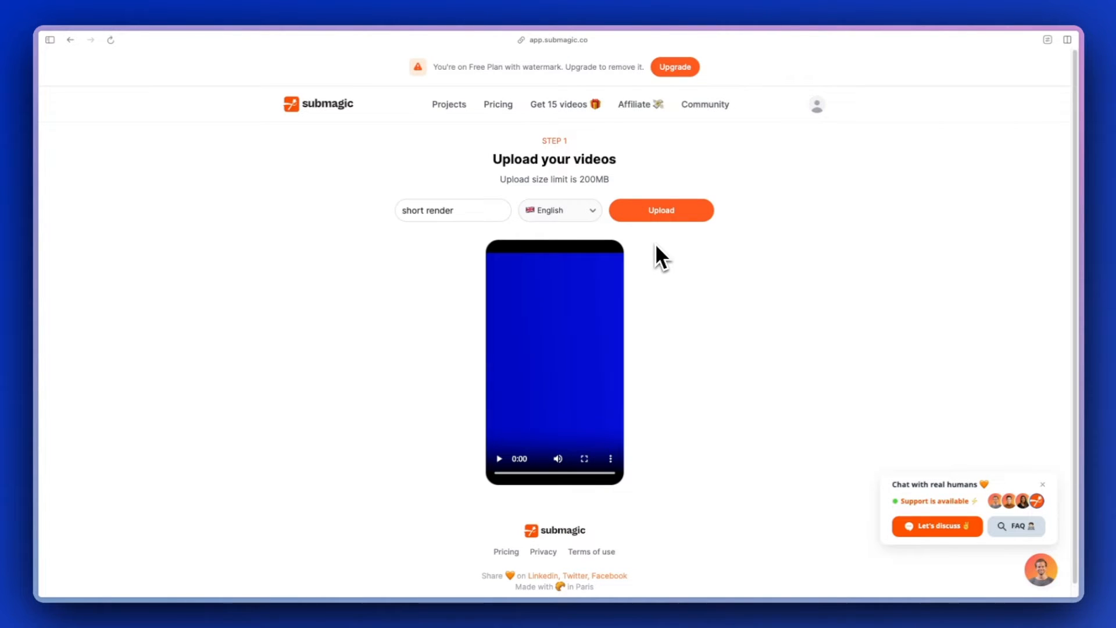
{"action": "left_click_drag", "start_coordinate": [461, 213], "coordinate": [389, 214]}
{"action": "type", "text": "sdfsdfsdfsdf"}
{"action": "left_click", "coordinate": [550, 211]}
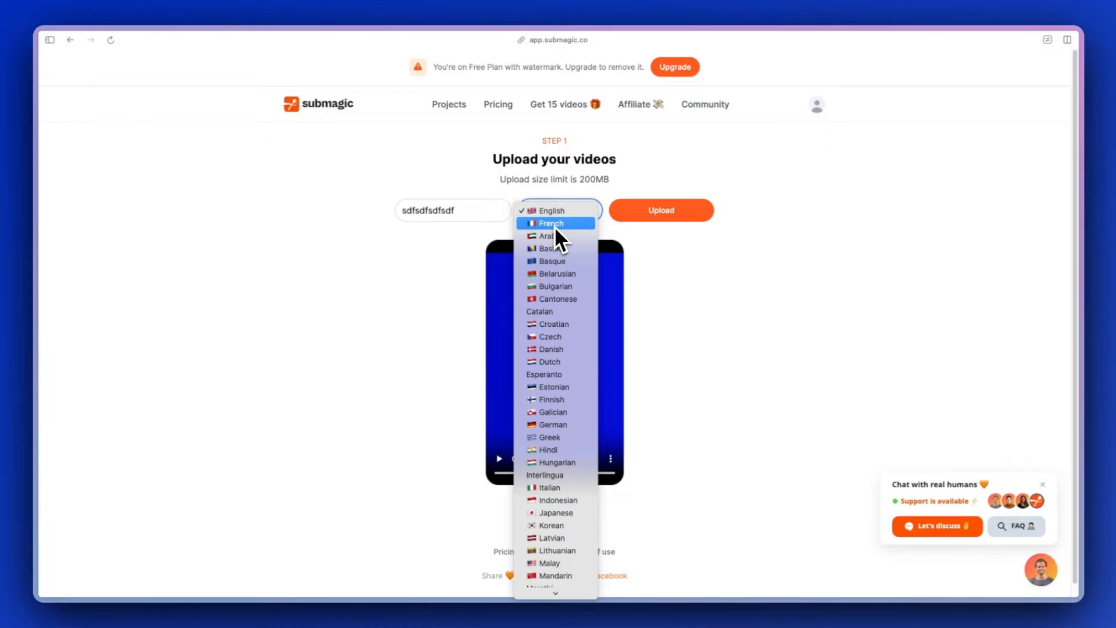
{"action": "left_click", "coordinate": [554, 226]}
{"action": "left_click", "coordinate": [641, 218]}
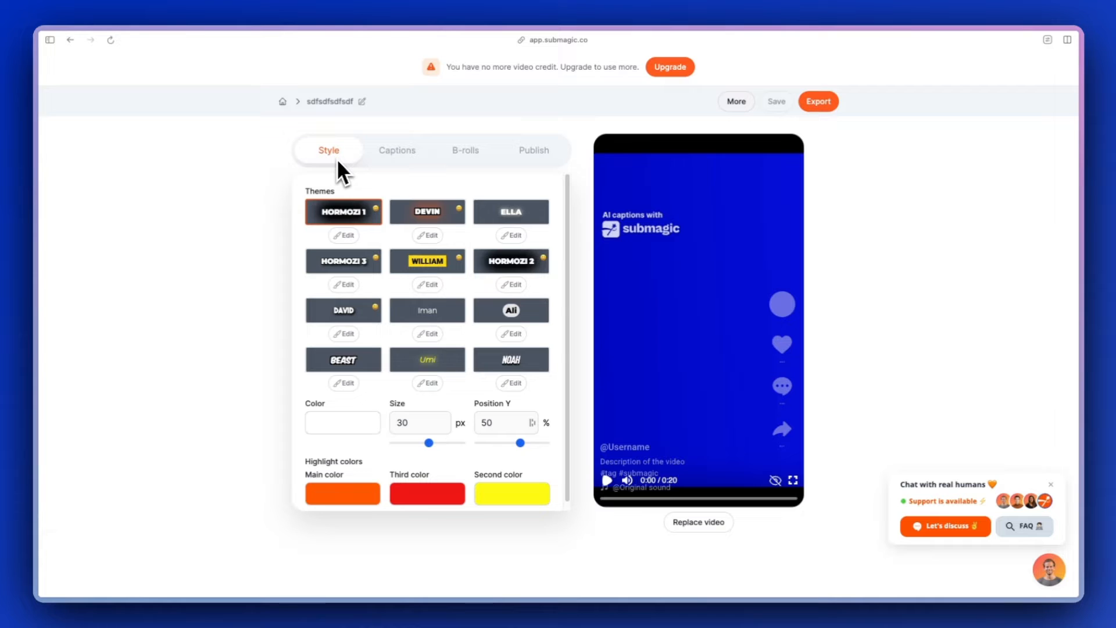
Apply the Hormozi 1 theme to the captions, and review its editing options and the video preview.
{"action": "left_click", "coordinate": [343, 215]}
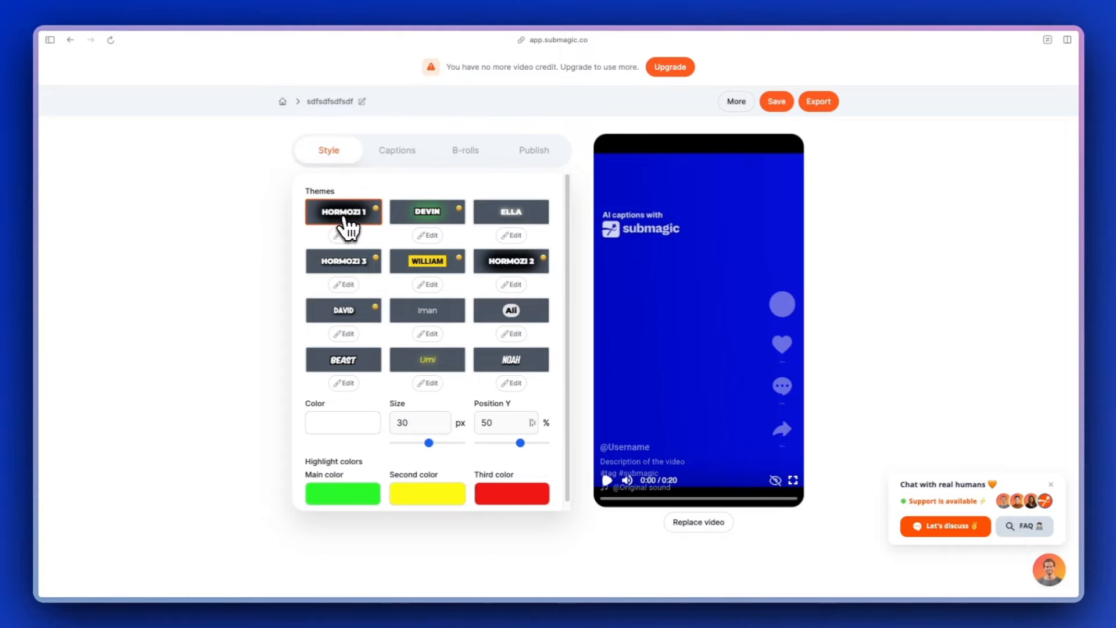
{"action": "left_click", "coordinate": [348, 235]}
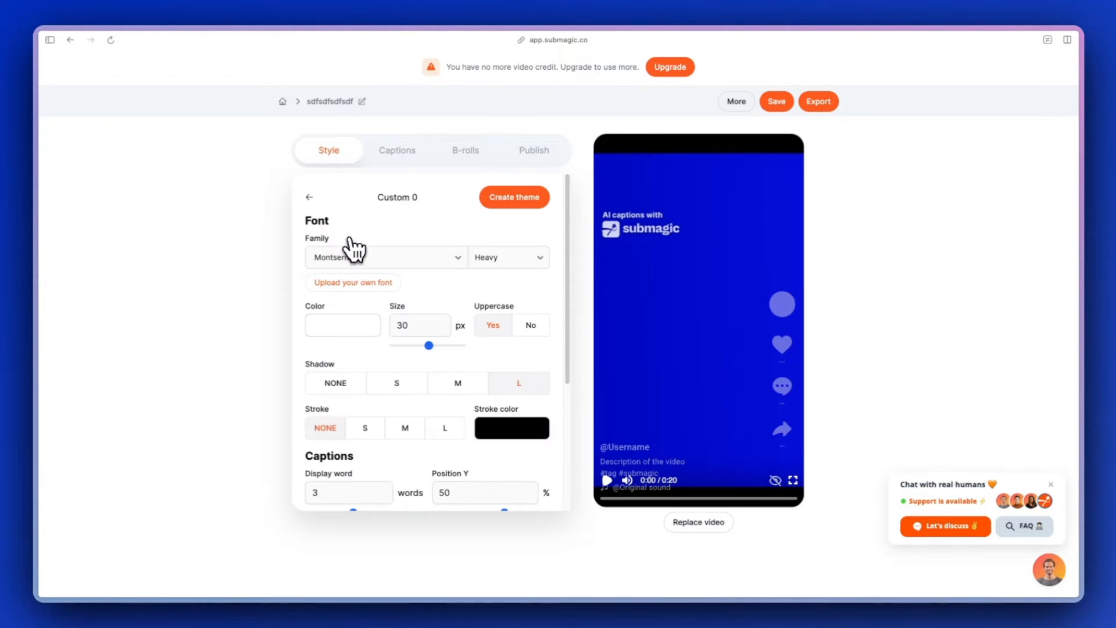
{"action": "scroll", "coordinate": [387, 273], "scroll_direction": "down", "scroll_amount": 1}
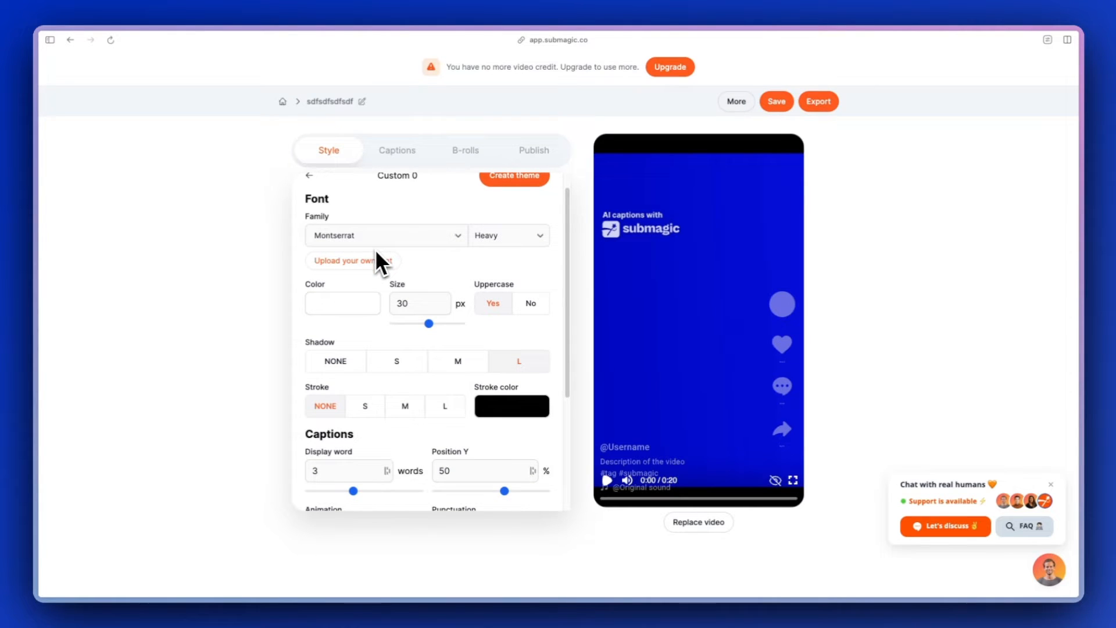
{"action": "scroll", "coordinate": [375, 249], "scroll_direction": "up", "scroll_amount": 1}
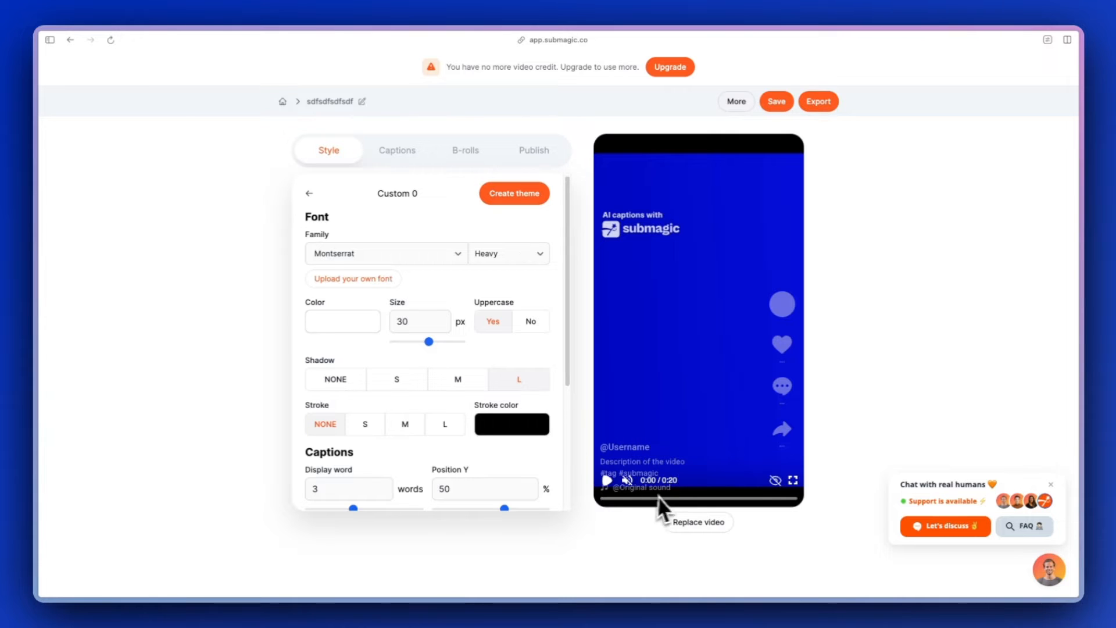
{"action": "left_click", "coordinate": [608, 482]}
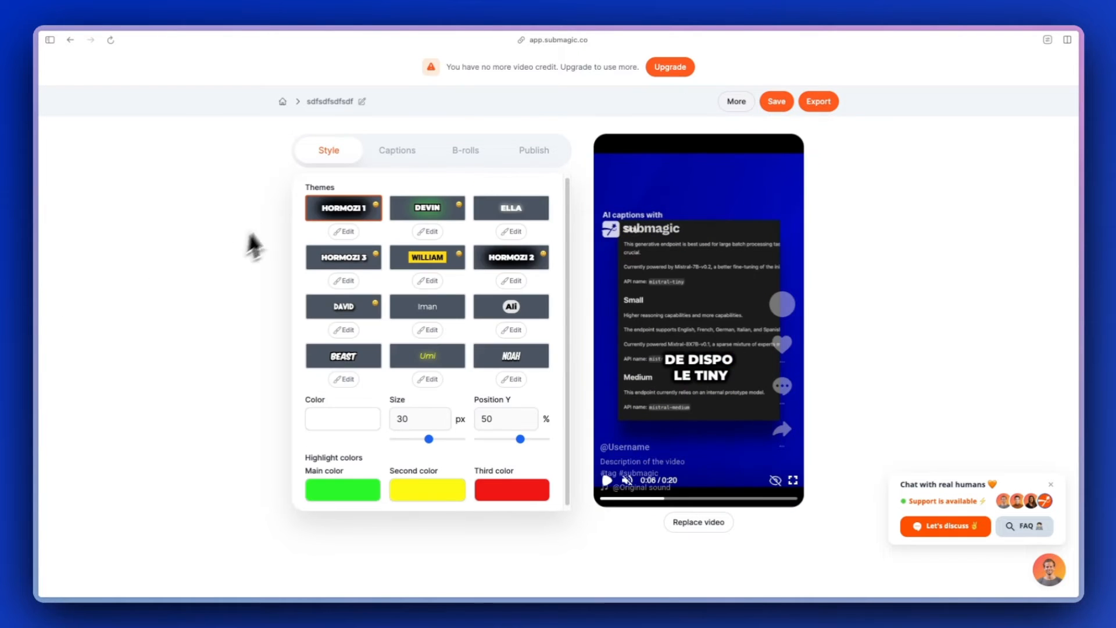
Change the word "mistral" to "midfgdfgfgstral" in the 7.11 - 7.8 caption.
{"action": "left_click", "coordinate": [387, 160]}
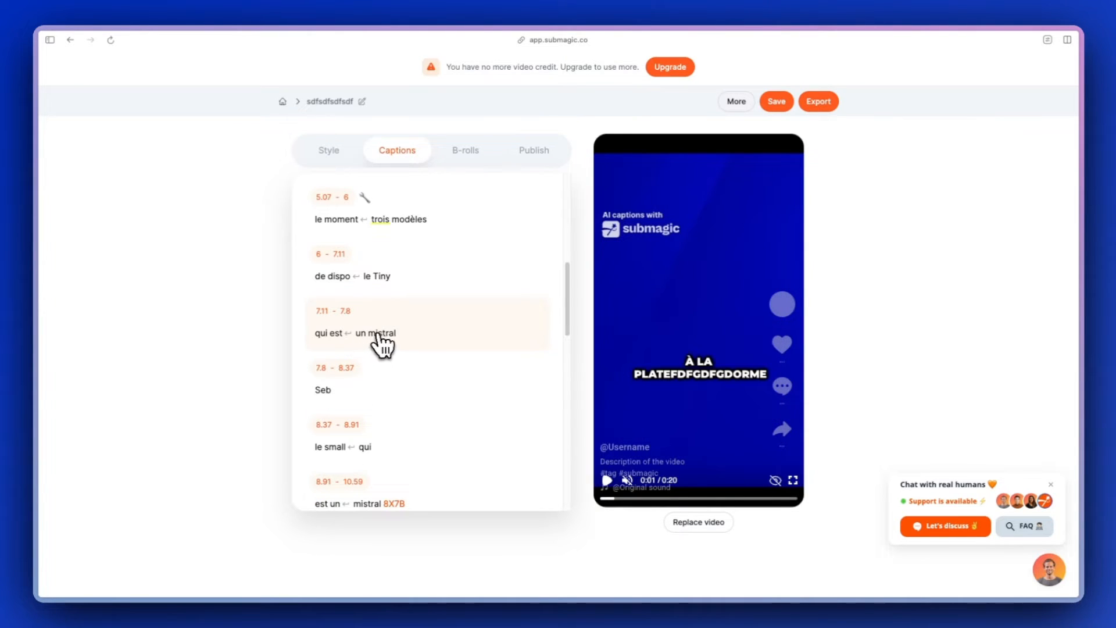
{"action": "left_click", "coordinate": [381, 334]}
{"action": "type", "text": "dfgdfgfgstral"}
{"action": "left_click", "coordinate": [480, 344]}
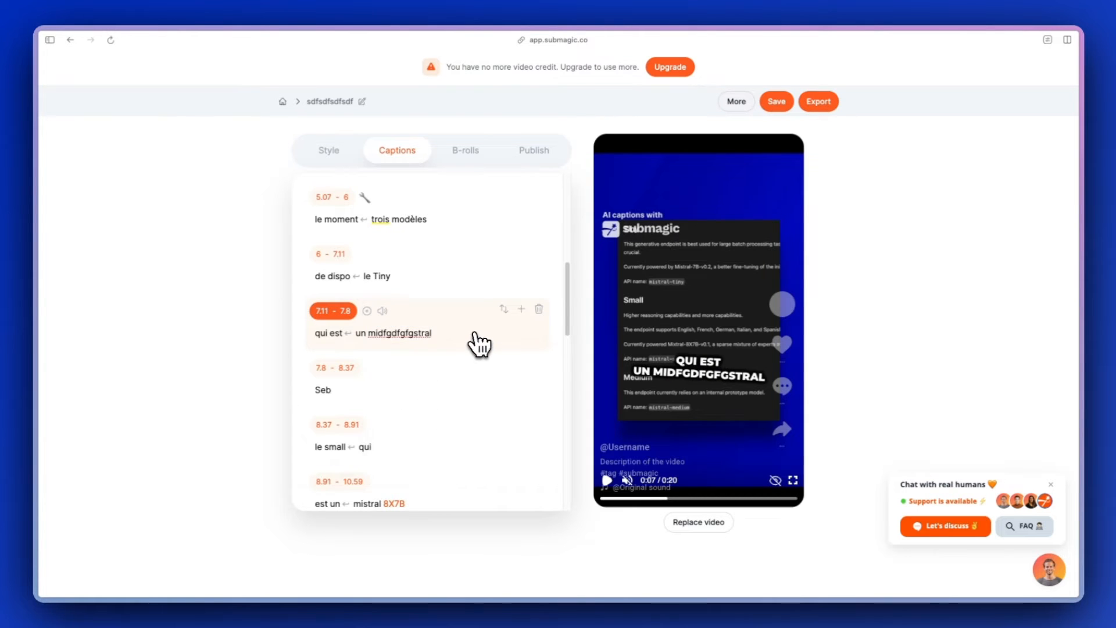
Highlight the word "midfgdfgfgstral" in red.
{"action": "left_click", "coordinate": [421, 335]}
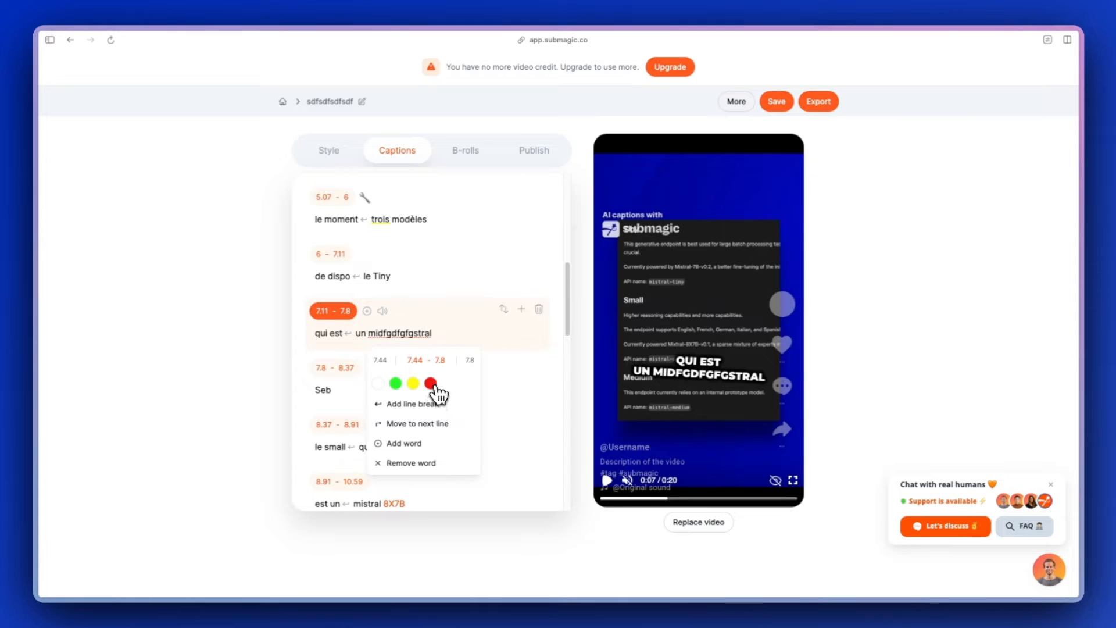
{"action": "left_click", "coordinate": [430, 383]}
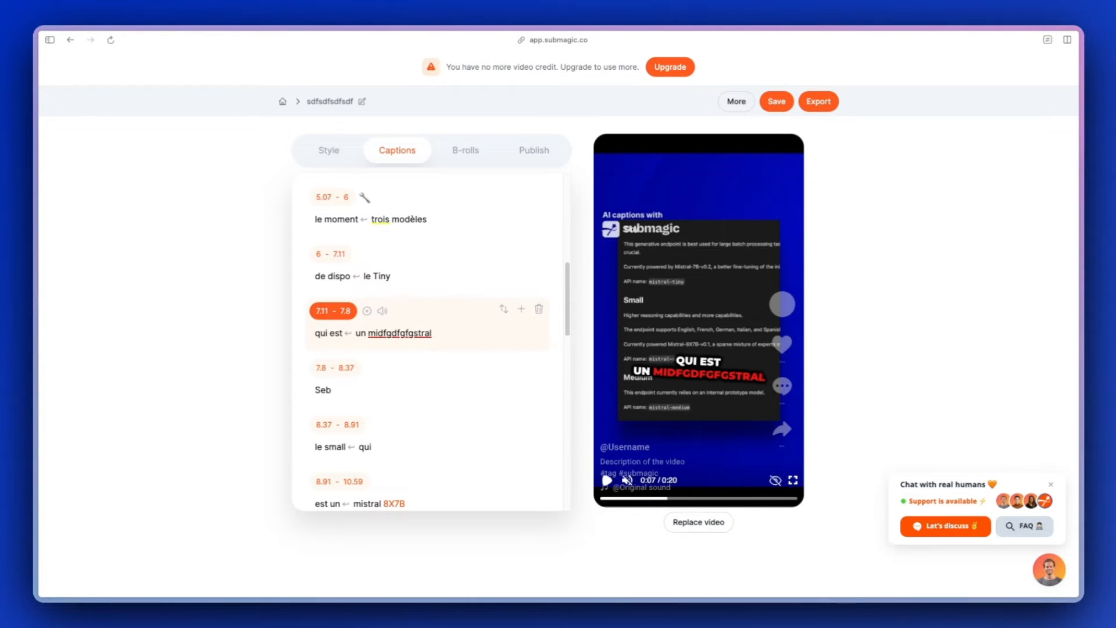
{"action": "scroll", "coordinate": [466, 180], "scroll_direction": "up", "scroll_amount": 4}
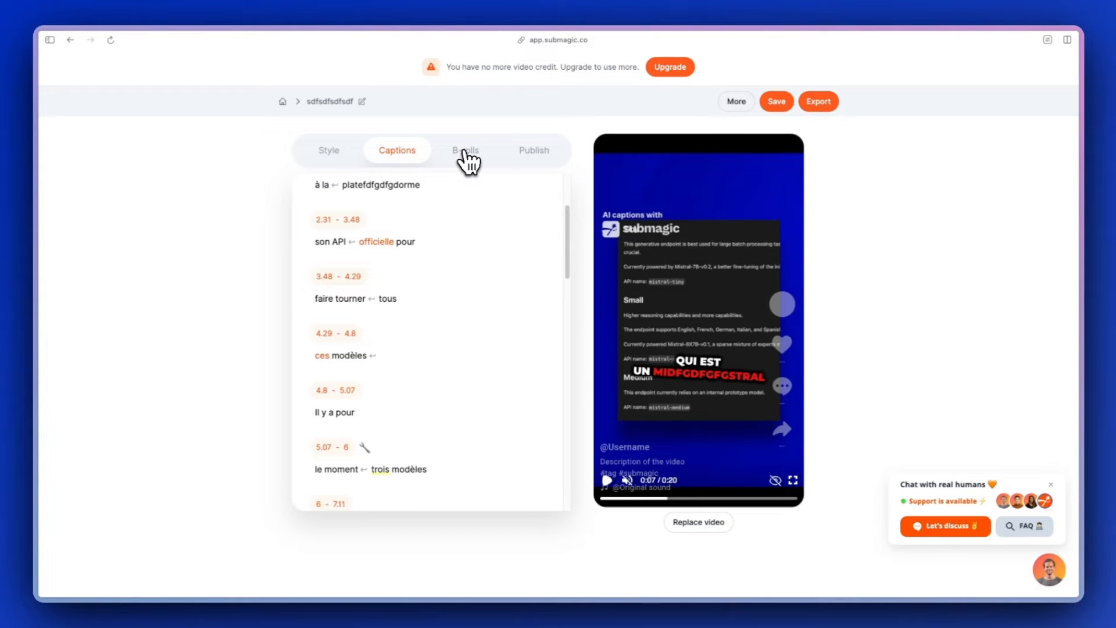
View the B-roll options and free video library for the 8.37 - 13.29 segment, and close them without adding a clip.
{"action": "left_click", "coordinate": [467, 152]}
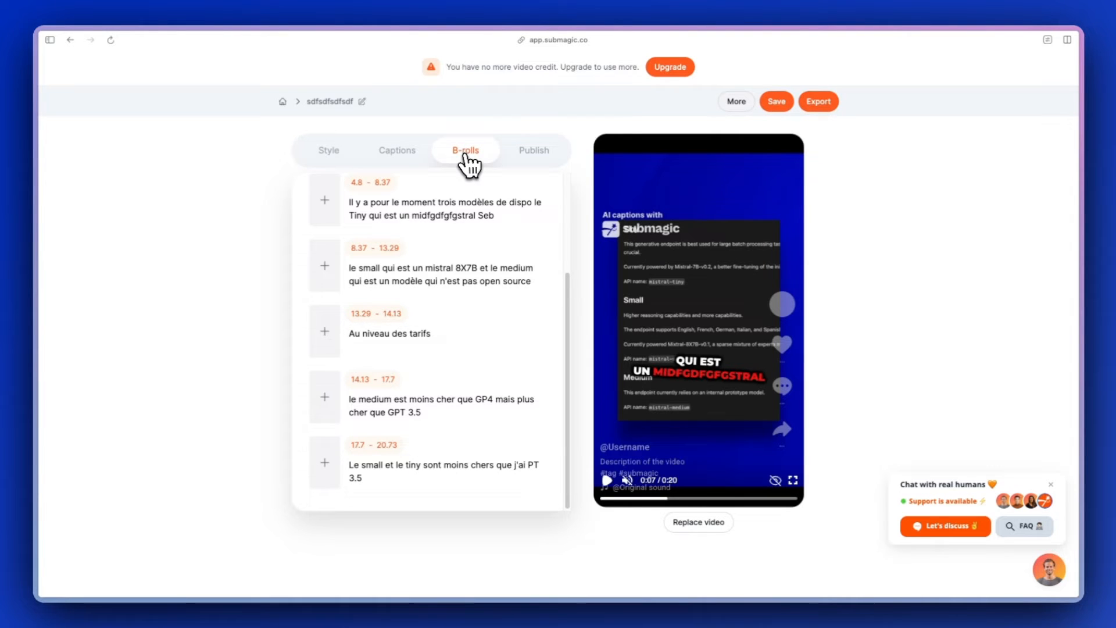
{"action": "left_click", "coordinate": [372, 259]}
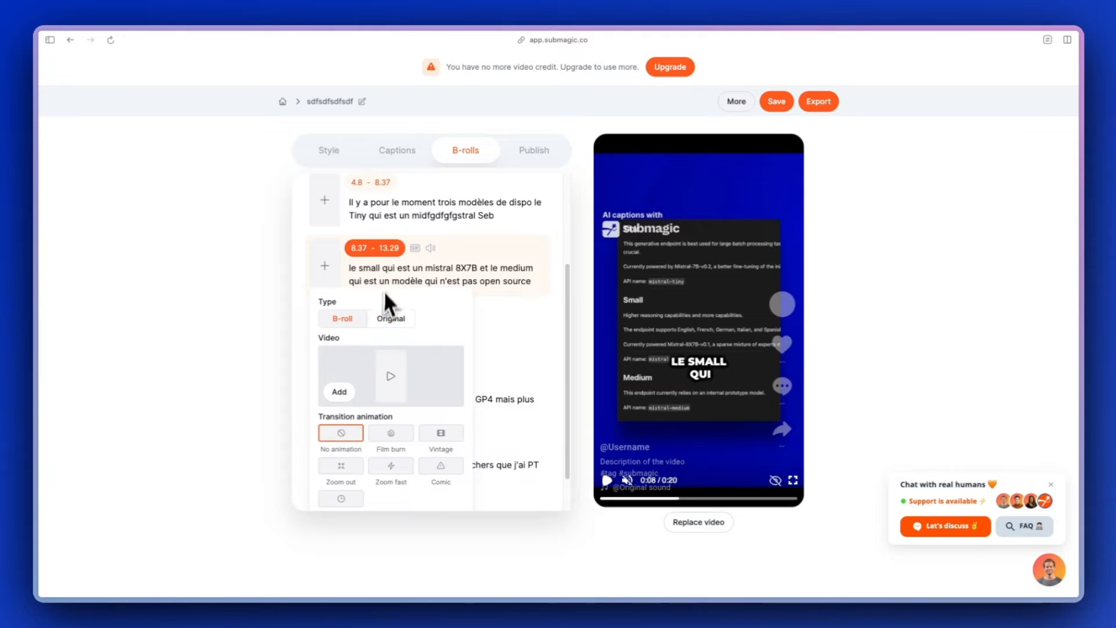
{"action": "left_click", "coordinate": [399, 387]}
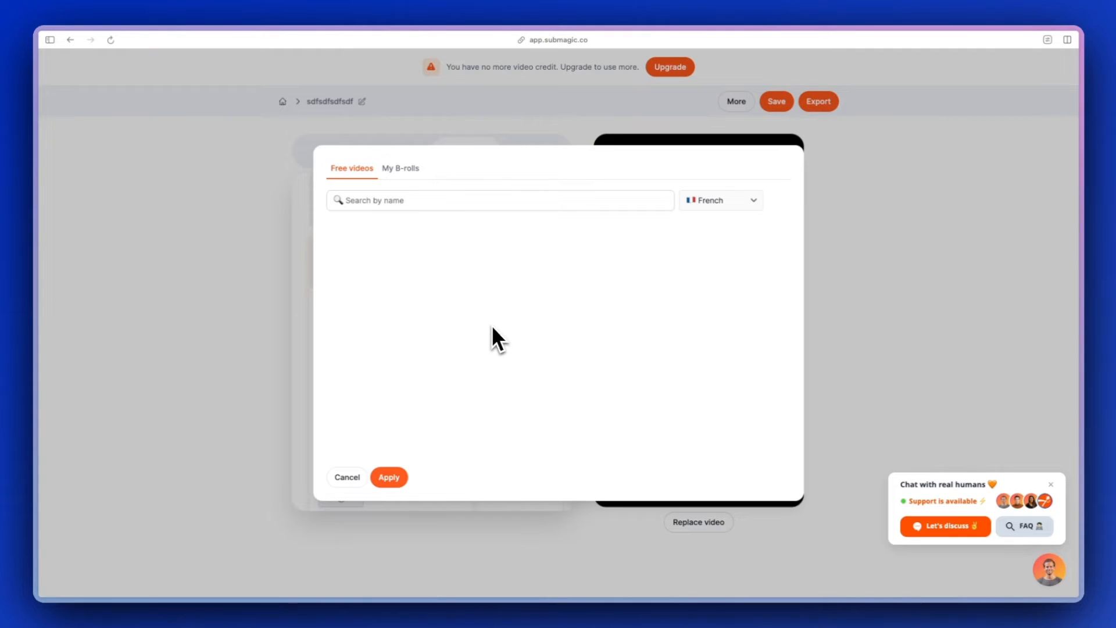
{"action": "key", "text": "Escape"}
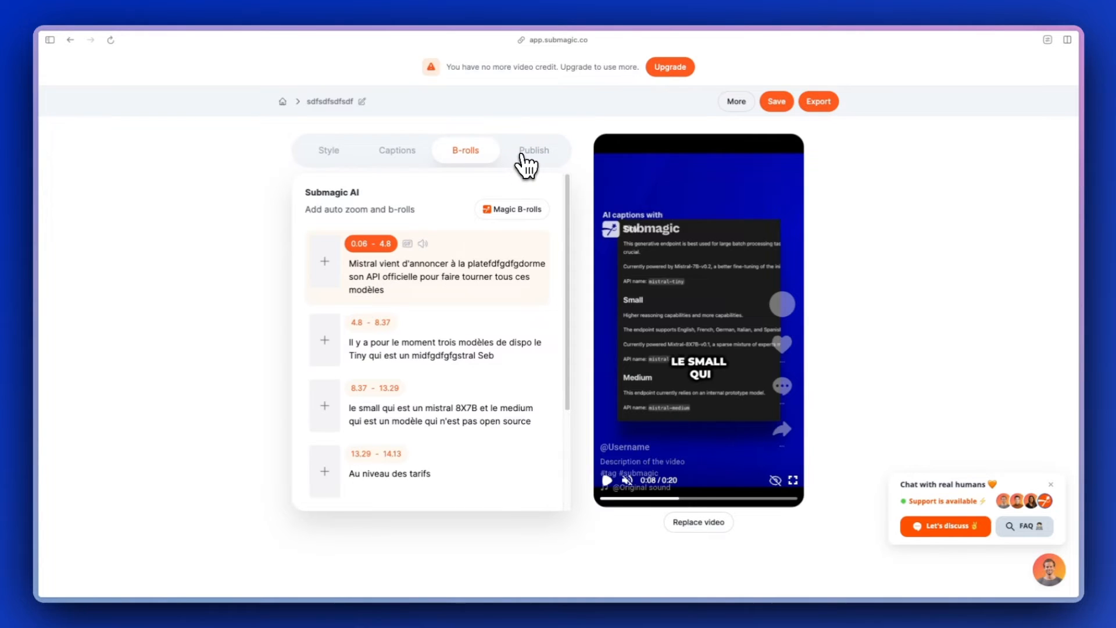
Review the music and AI-generated description options for publishing, and export the captioned video.
{"action": "left_click", "coordinate": [527, 165]}
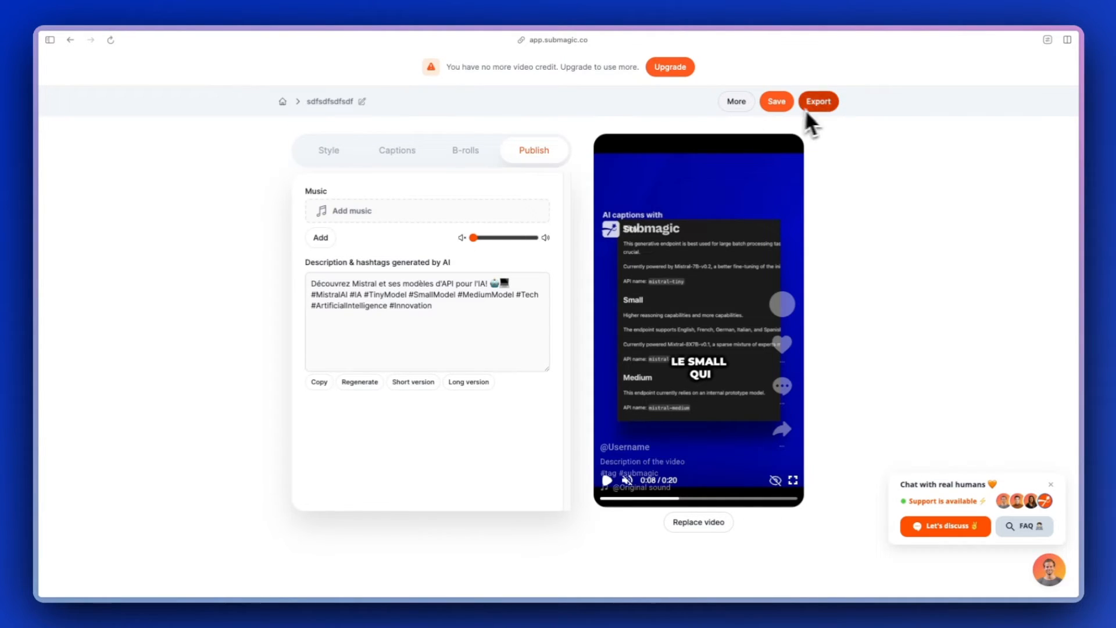
{"action": "left_click", "coordinate": [821, 107]}
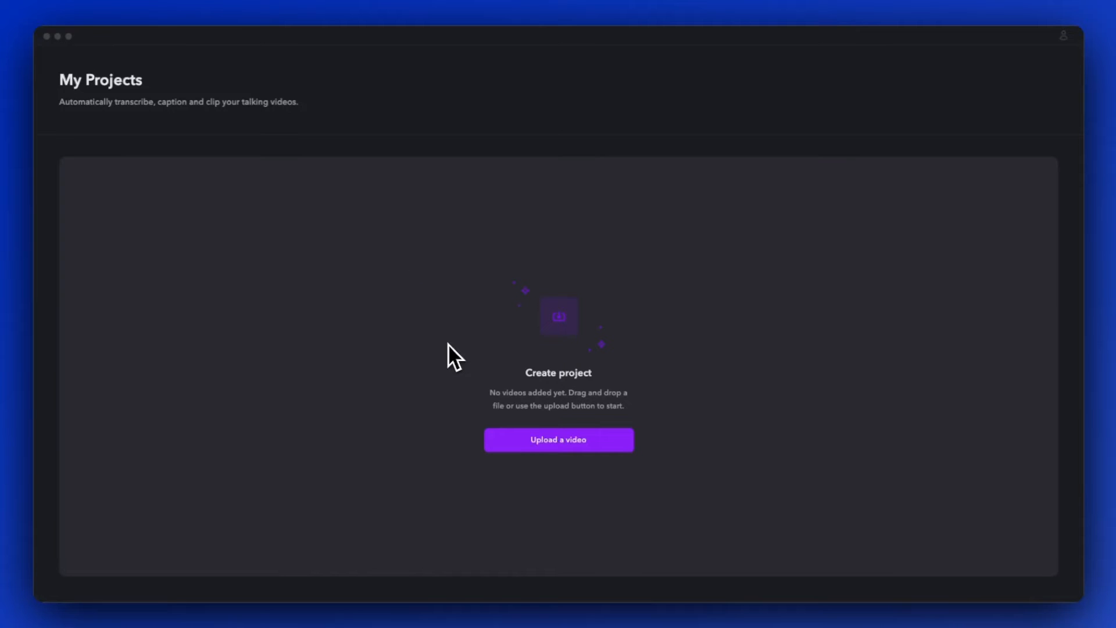
Switch to the Captions desktop app, upload short render.mp4 and open its project.
{"action": "left_click", "coordinate": [538, 446]}
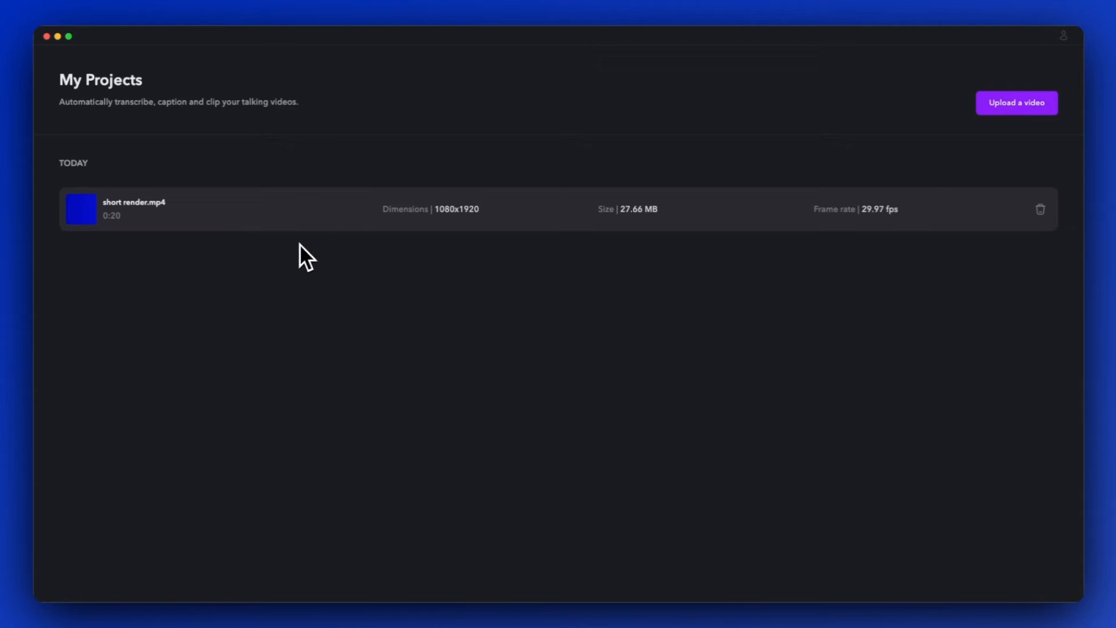
{"action": "left_click", "coordinate": [186, 221]}
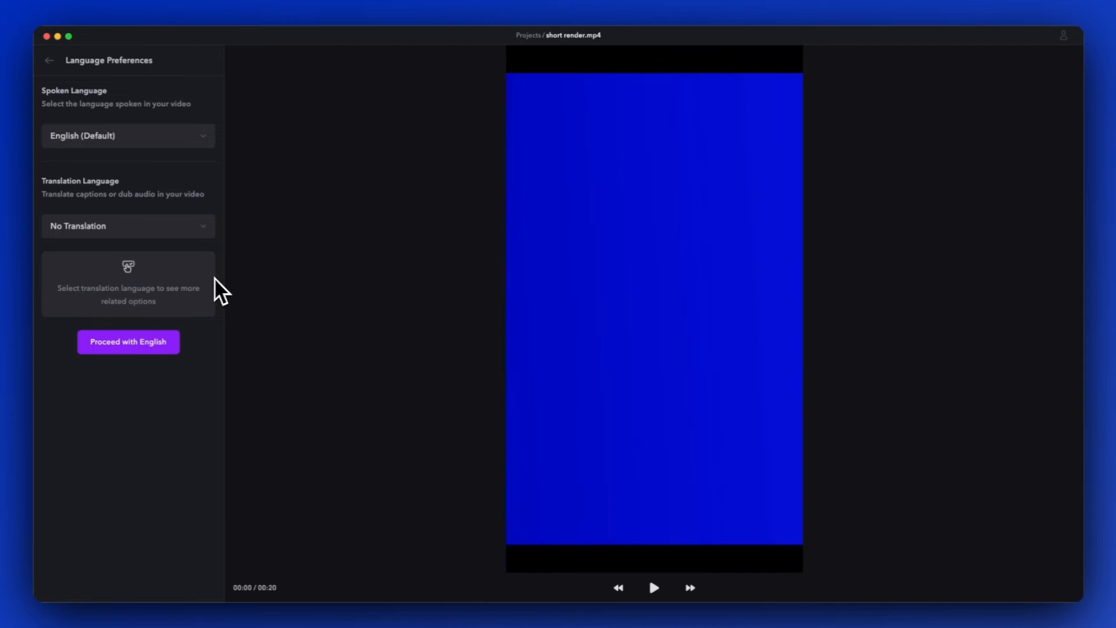
Set the spoken language to Français (French), leave translation off and proceed with transcribing the video.
{"action": "left_click", "coordinate": [129, 142]}
{"action": "type", "text": "fr"}
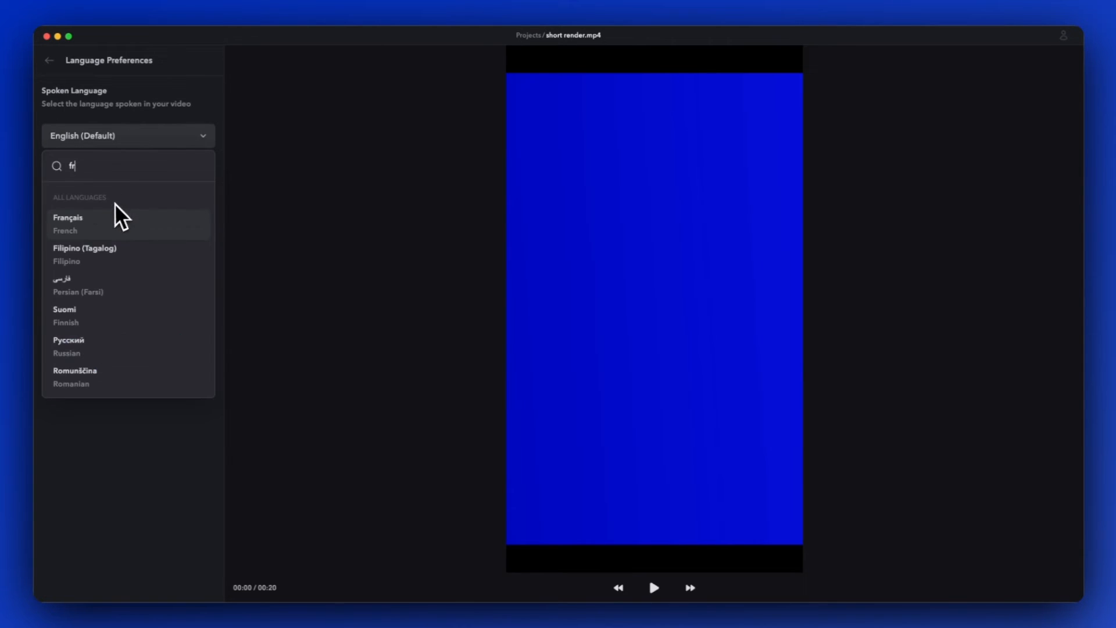
{"action": "left_click", "coordinate": [102, 243]}
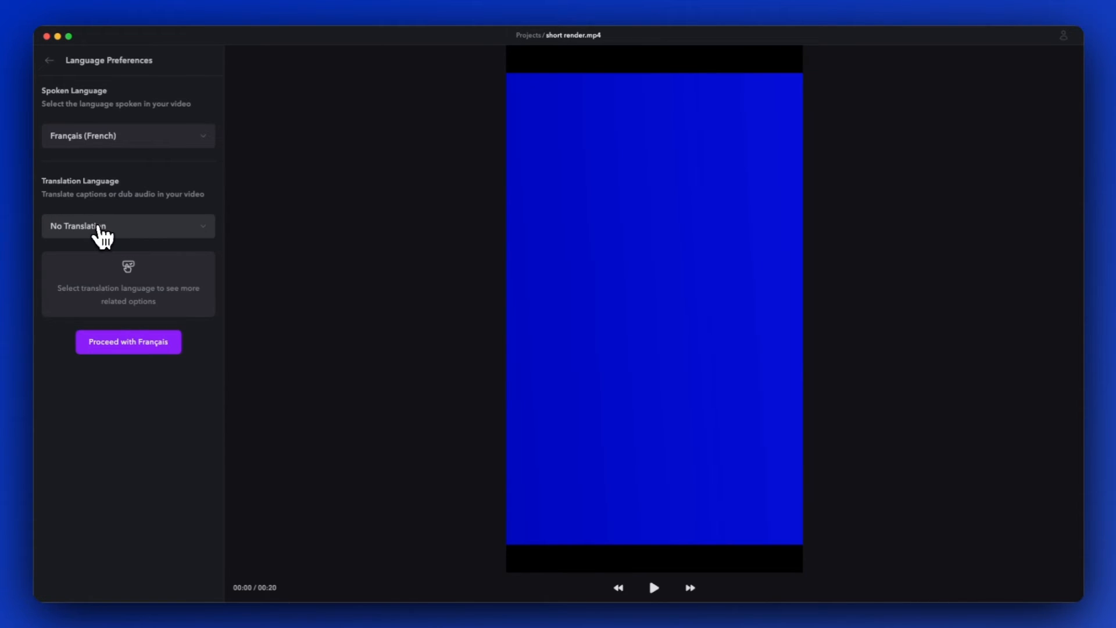
{"action": "left_click", "coordinate": [131, 346]}
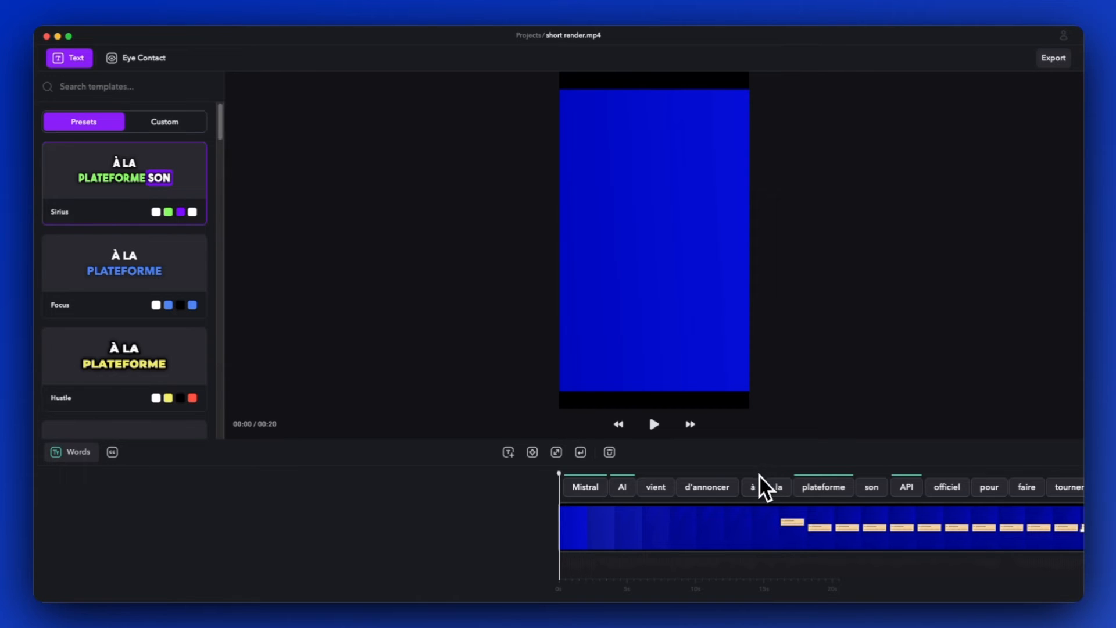
Move the playhead to about 4 seconds and apply the Hustle preset to the captions.
{"action": "left_click_drag", "start_coordinate": [762, 485], "coordinate": [274, 486]}
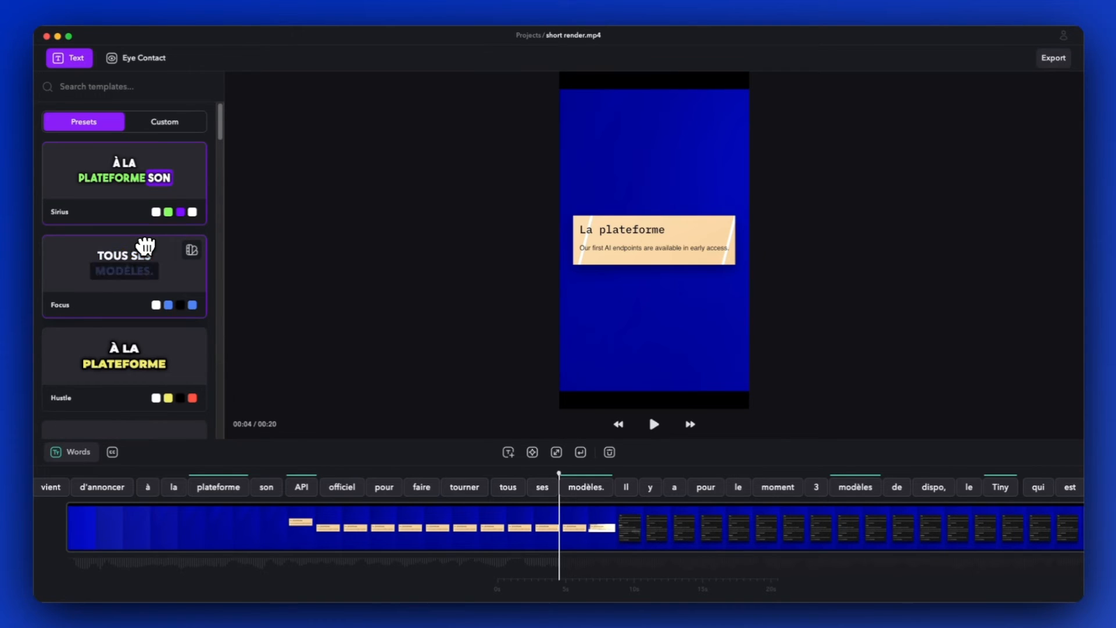
{"action": "scroll", "coordinate": [223, 319], "scroll_direction": "down", "scroll_amount": 1}
{"action": "scroll", "coordinate": [223, 319], "scroll_direction": "up", "scroll_amount": 1}
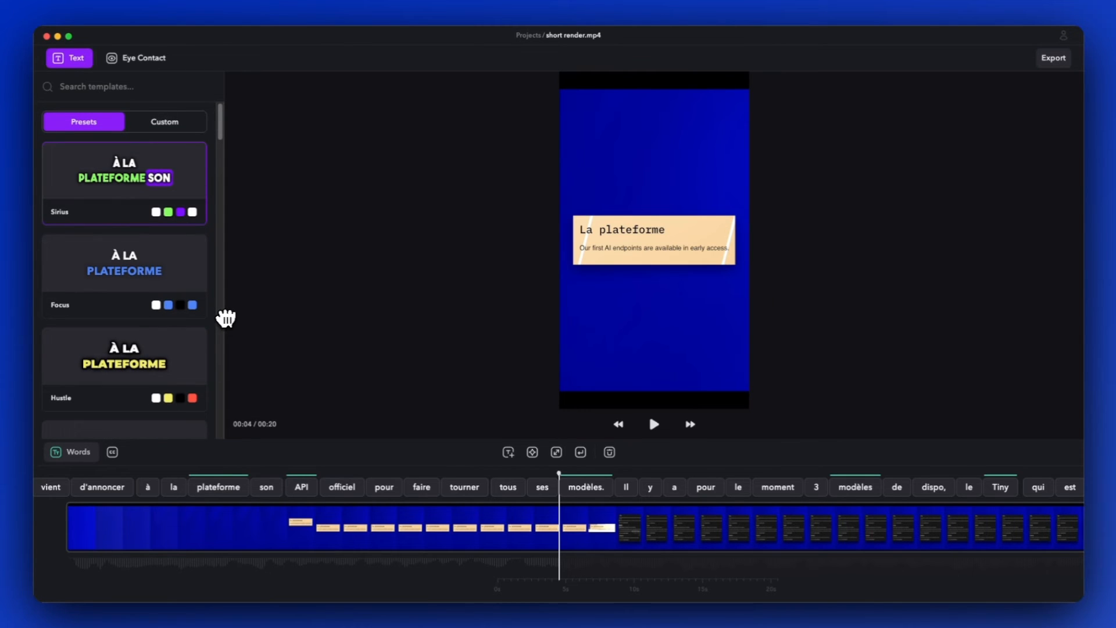
{"action": "left_click", "coordinate": [157, 361]}
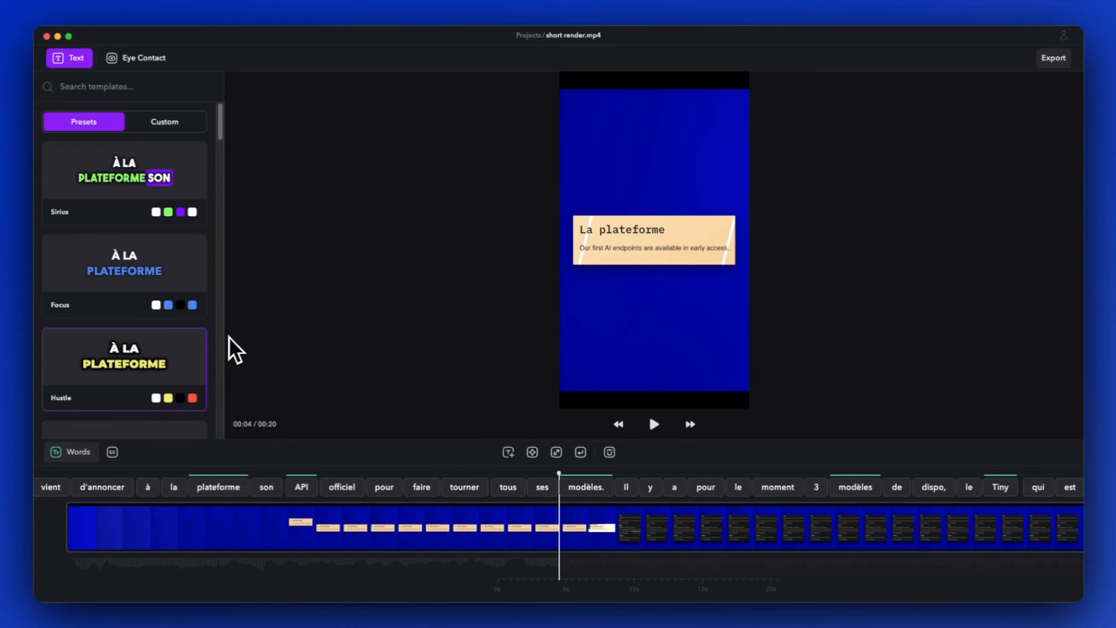
{"action": "mouse_move", "coordinate": [193, 342]}
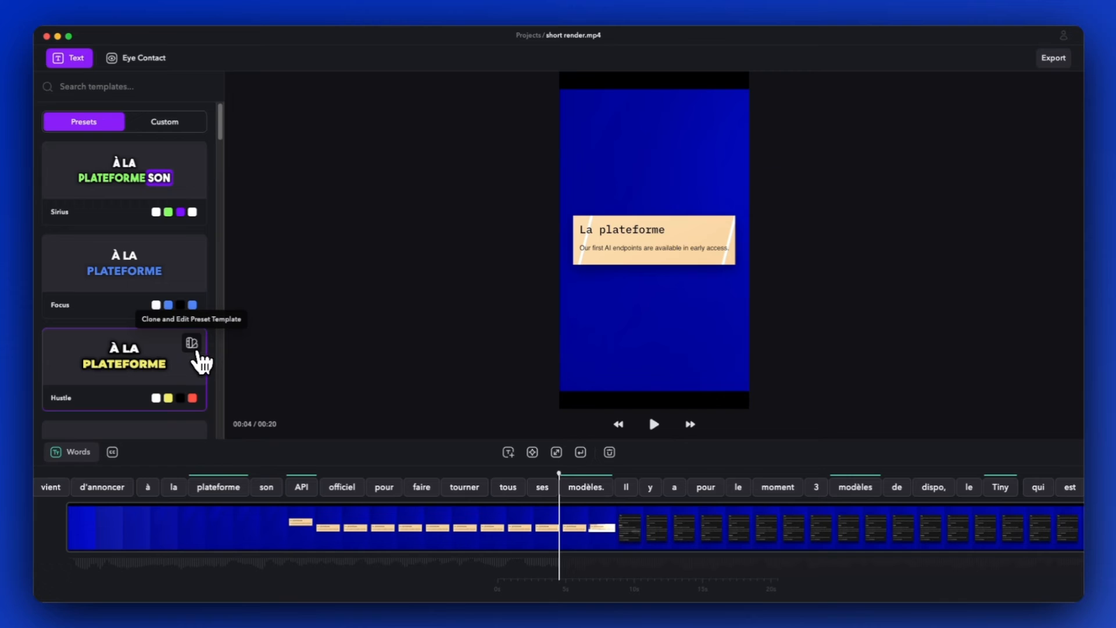
Clone the Hustle preset for editing and review its style settings for font, alignment, words per line and lines per page.
{"action": "left_click", "coordinate": [195, 350]}
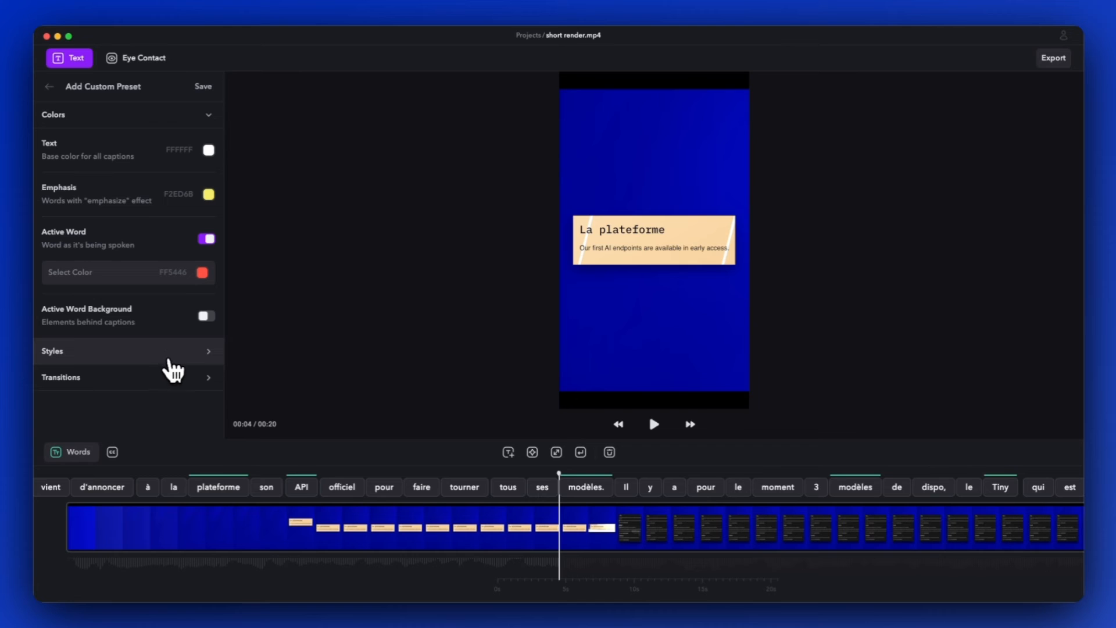
{"action": "left_click", "coordinate": [174, 365]}
{"action": "scroll", "coordinate": [178, 337], "scroll_direction": "down", "scroll_amount": 5}
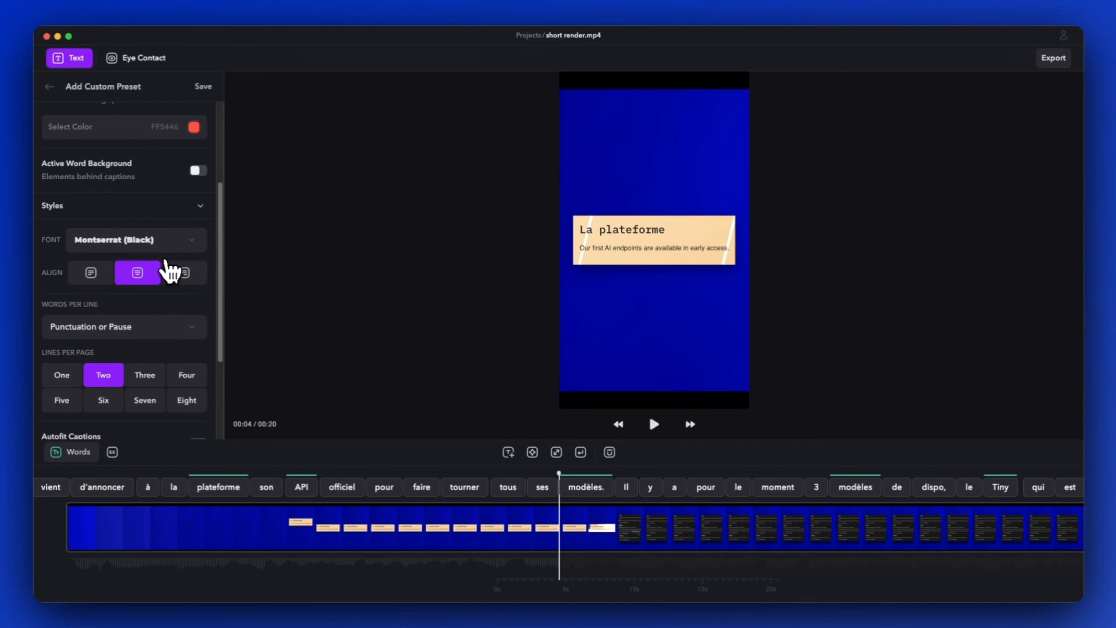
{"action": "scroll", "coordinate": [166, 285], "scroll_direction": "down", "scroll_amount": 3}
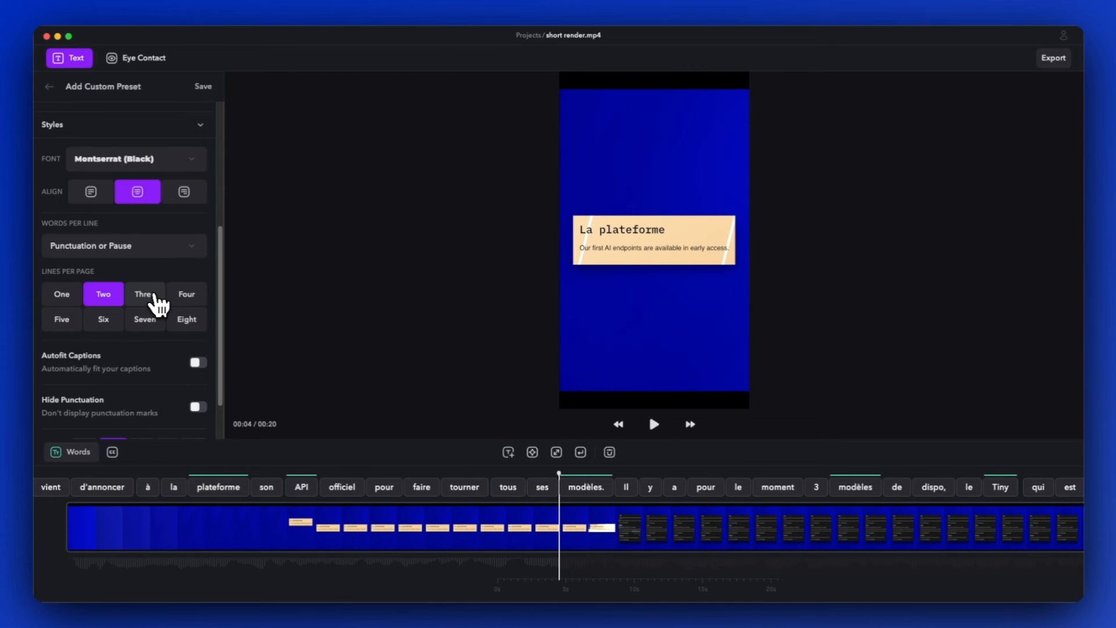
{"action": "scroll", "coordinate": [149, 329], "scroll_direction": "down", "scroll_amount": 2}
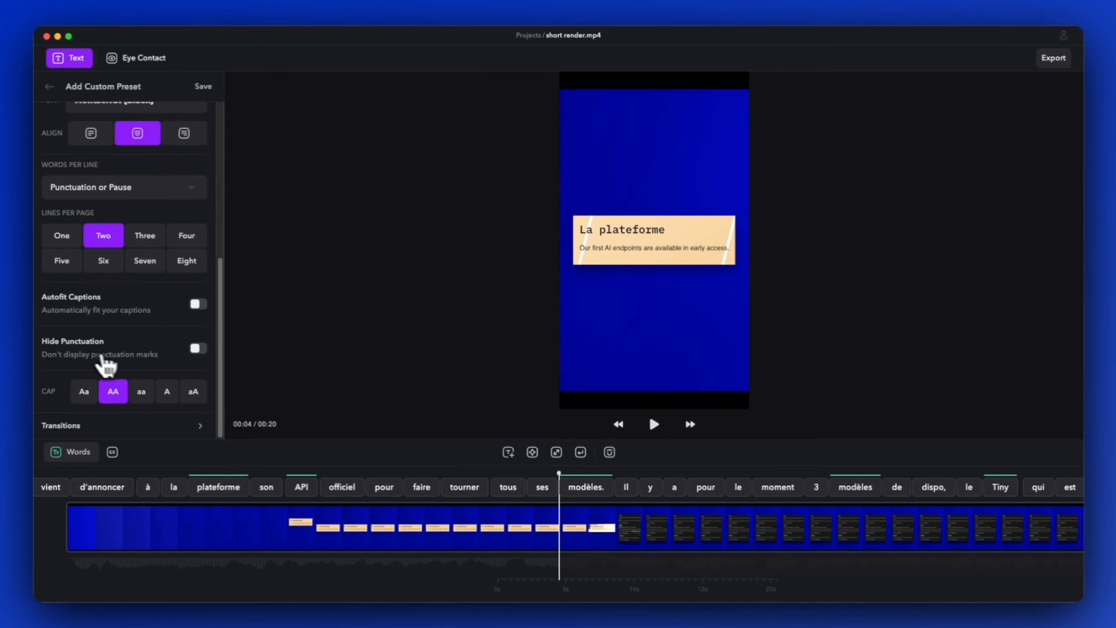
With the playhead at about 6 seconds, turn on Hide Punctuation for the custom preset and show its transition options.
{"action": "left_click_drag", "start_coordinate": [762, 488], "coordinate": [403, 487]}
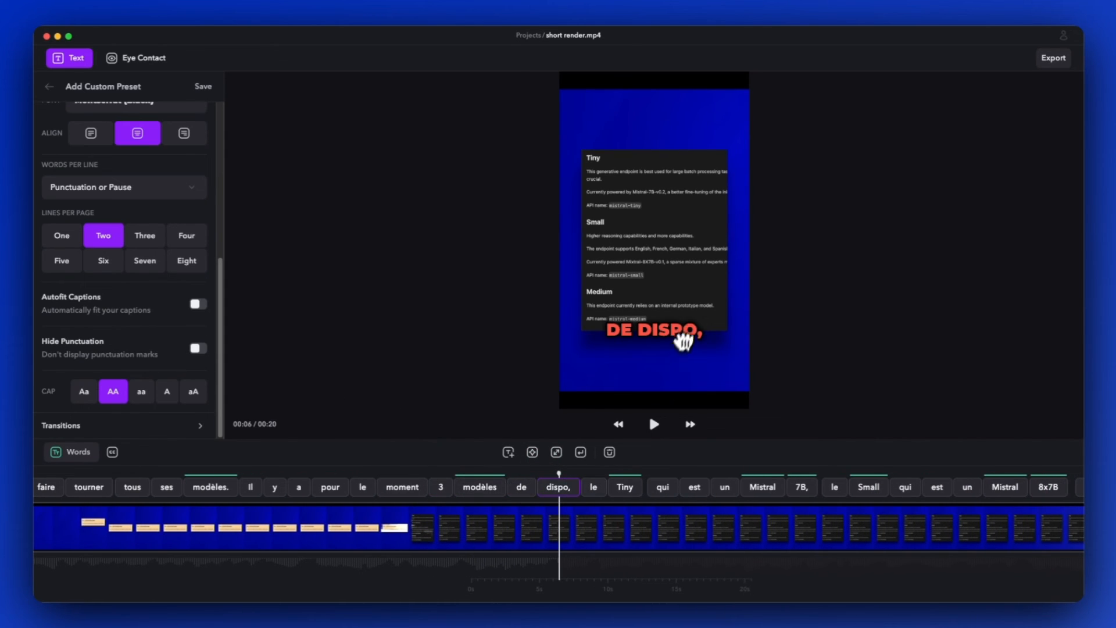
{"action": "left_click", "coordinate": [197, 349]}
{"action": "left_click", "coordinate": [174, 430]}
{"action": "scroll", "coordinate": [157, 349], "scroll_direction": "down", "scroll_amount": 3}
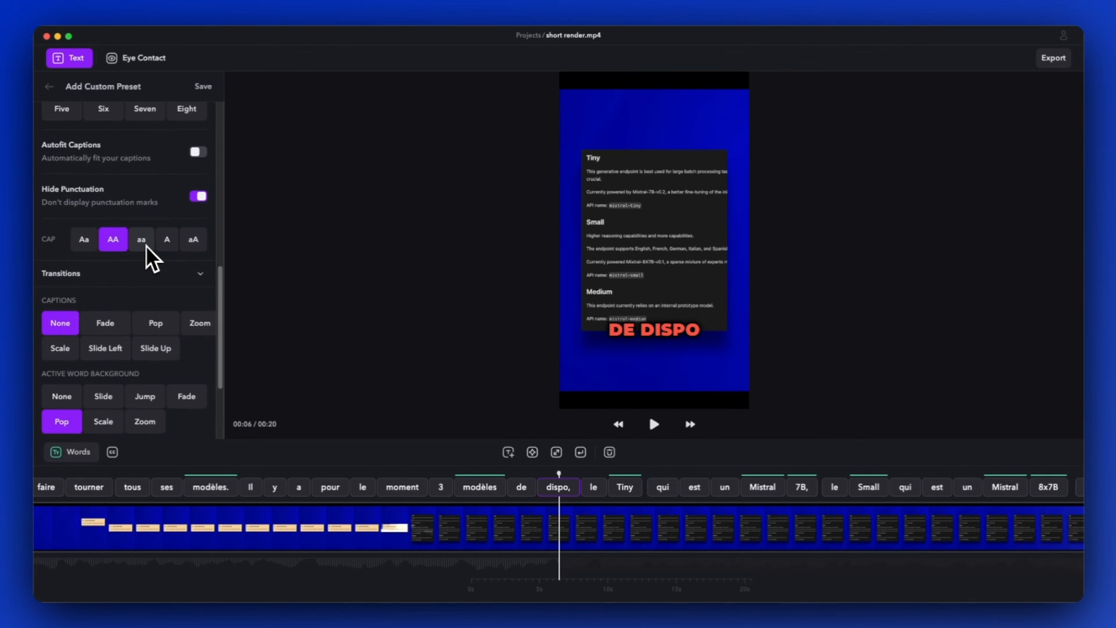
{"action": "scroll", "coordinate": [150, 256], "scroll_direction": "down", "scroll_amount": 1}
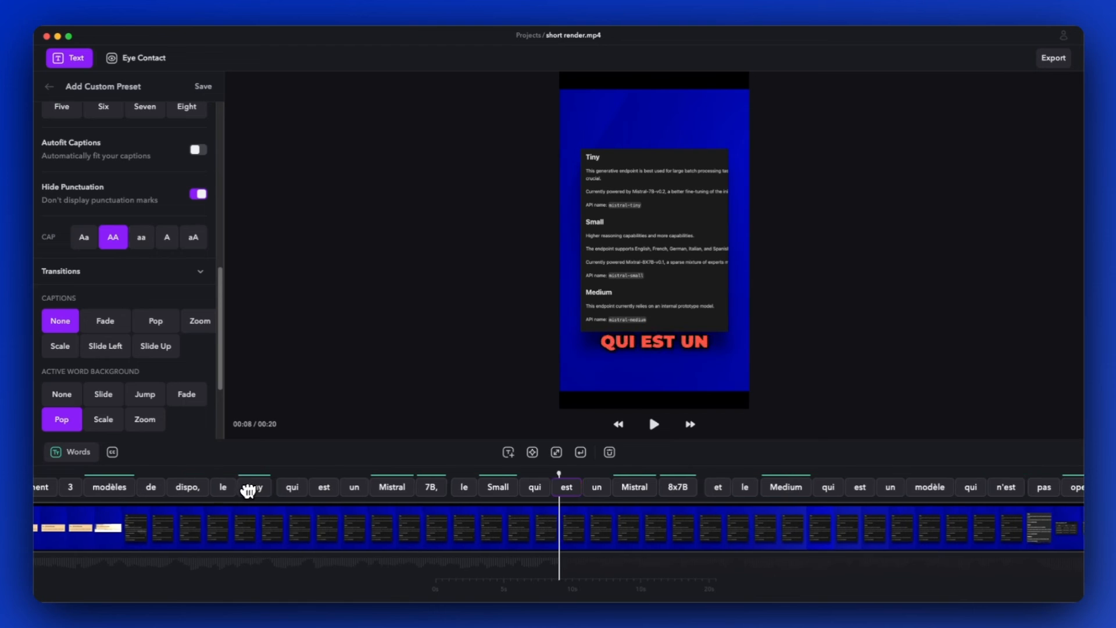
Preview the styled captions up to about 10 seconds of the video and start the export.
{"action": "left_click_drag", "start_coordinate": [246, 491], "coordinate": [287, 490]}
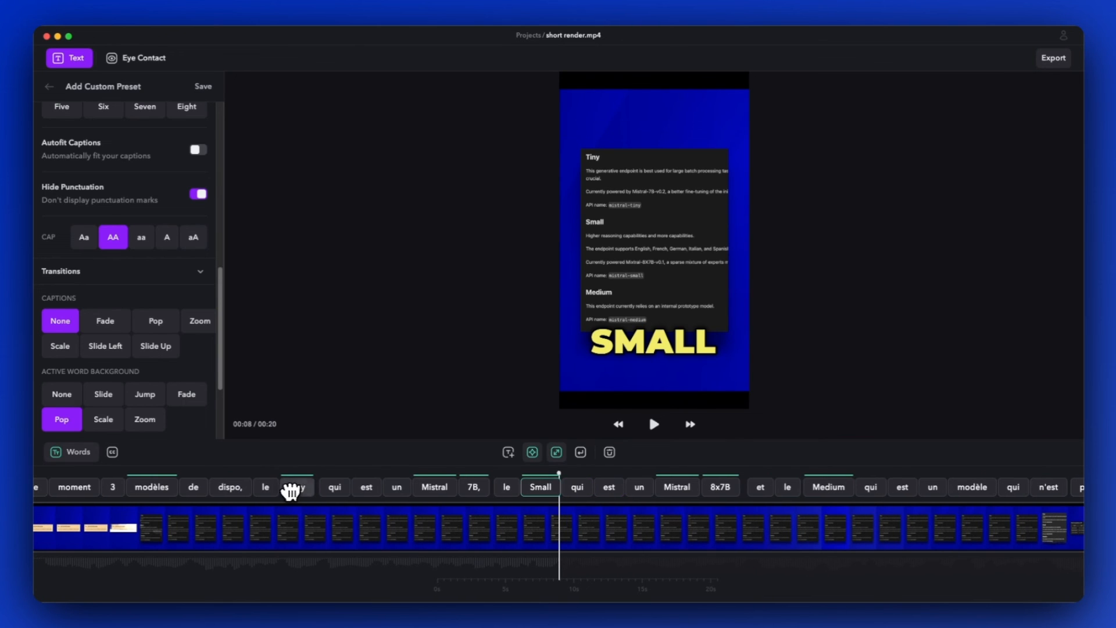
{"action": "left_click_drag", "start_coordinate": [560, 483], "coordinate": [354, 485]}
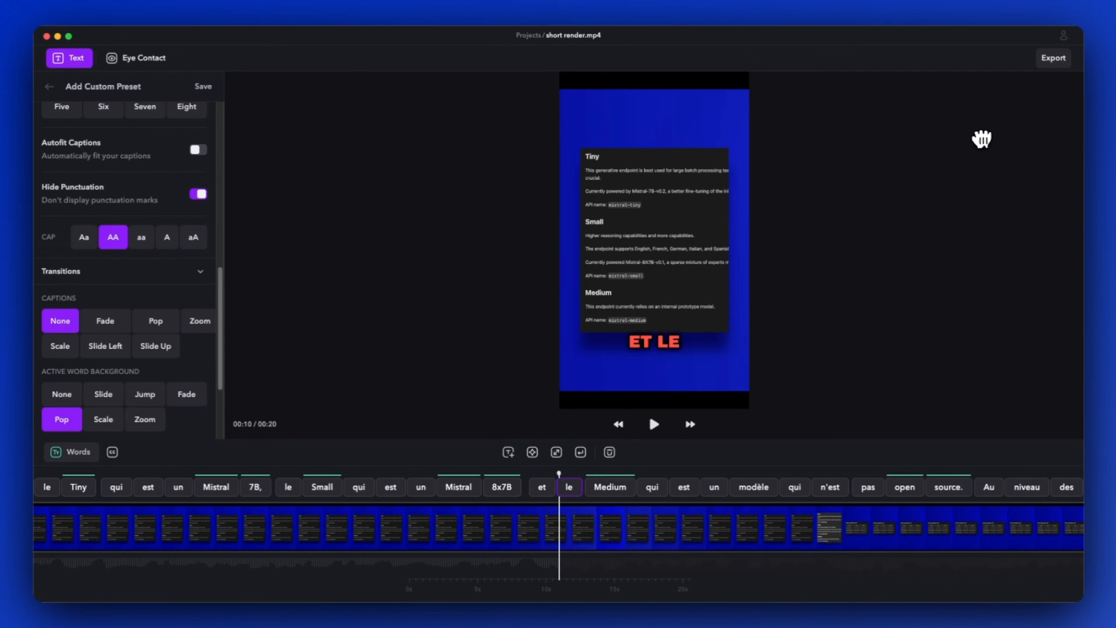
{"action": "left_click", "coordinate": [1055, 65]}
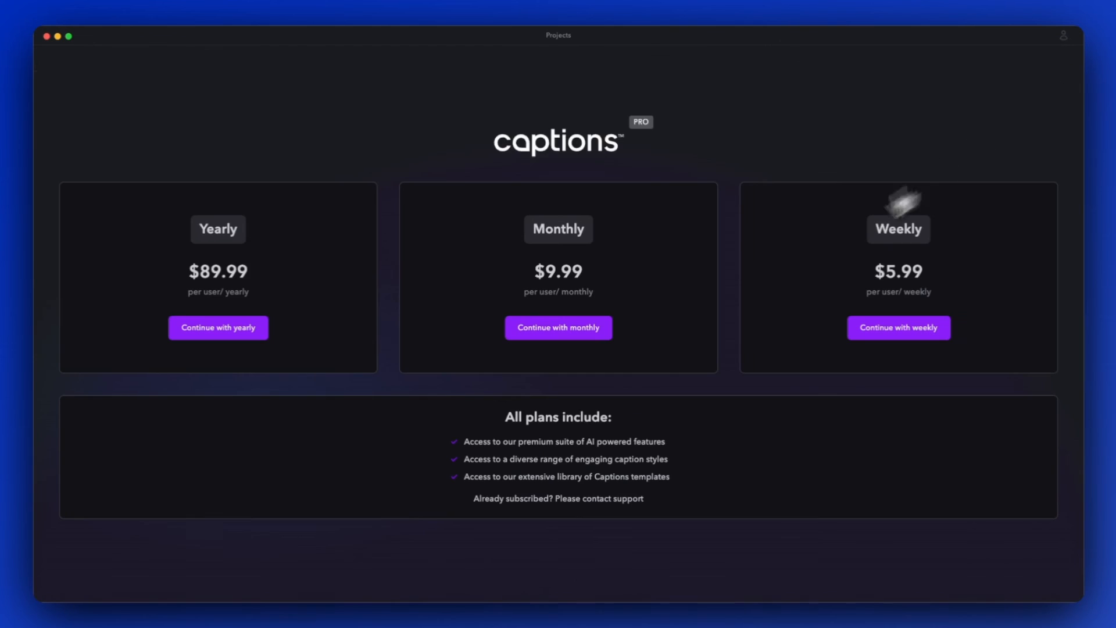